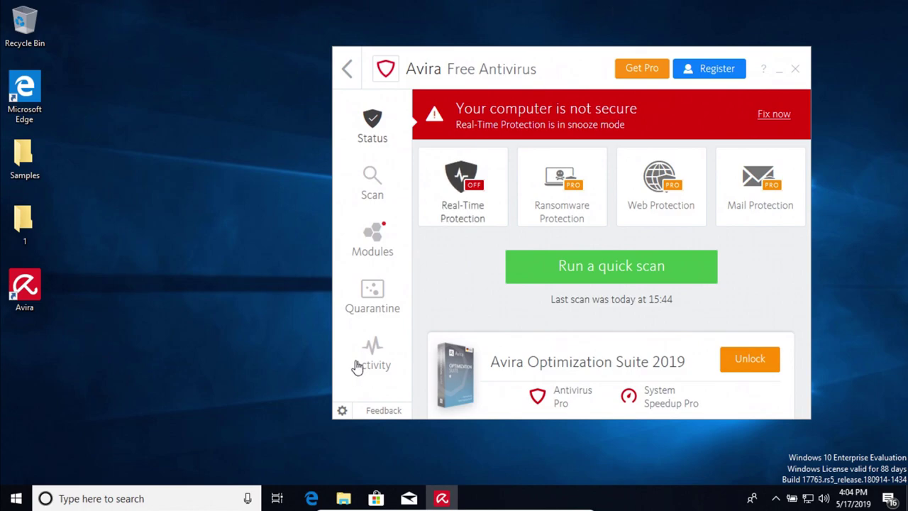
Look over the files in the Samples folder, and turn on Avira's Real-Time Protection.
left_click(344, 498)
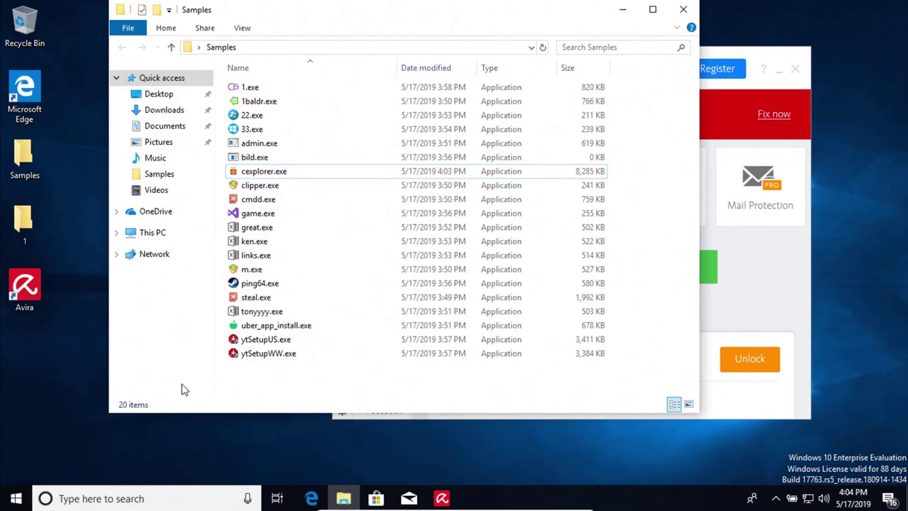
left_click(621, 11)
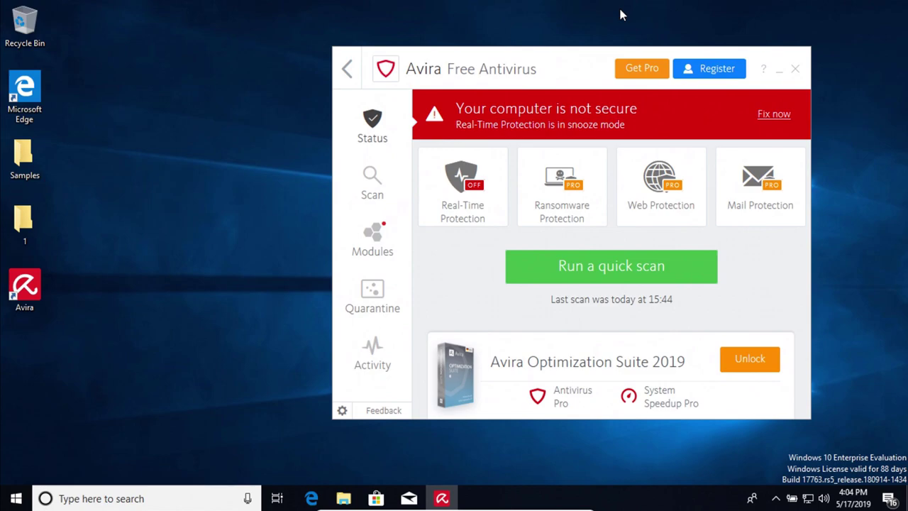
left_click(455, 189)
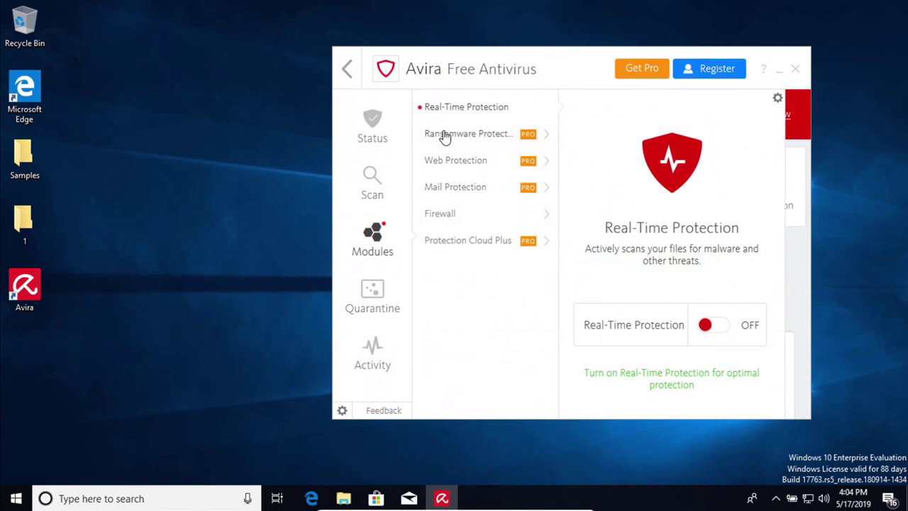
left_click(706, 325)
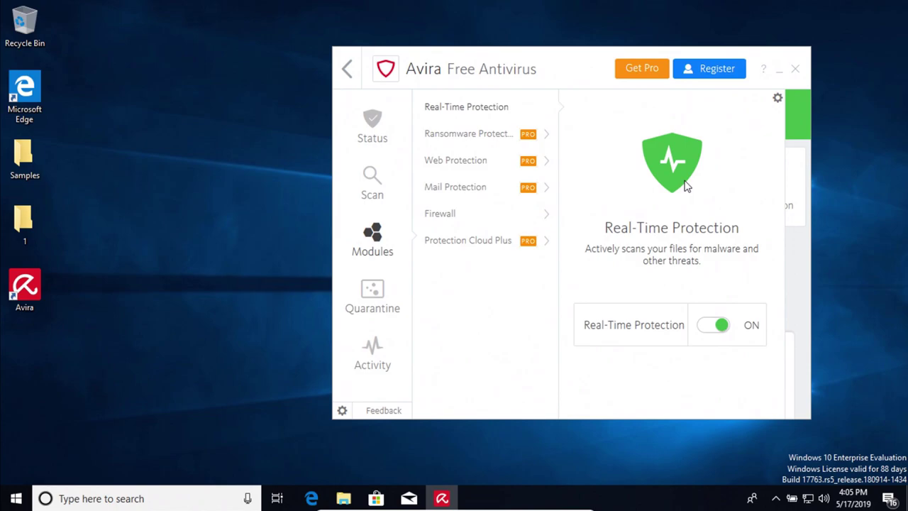
left_click(800, 120)
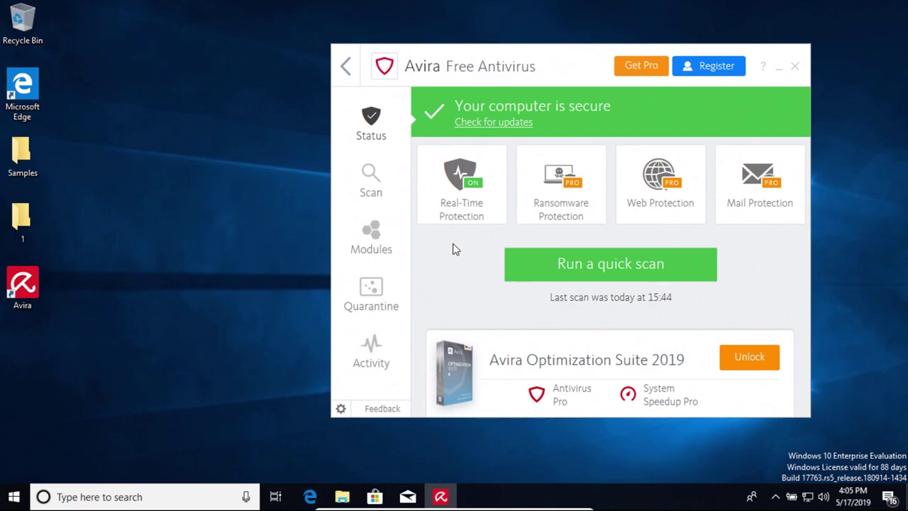
Check the Samples folder's contents again, and start a full scan of the entire system in Avira.
double_click(16, 159)
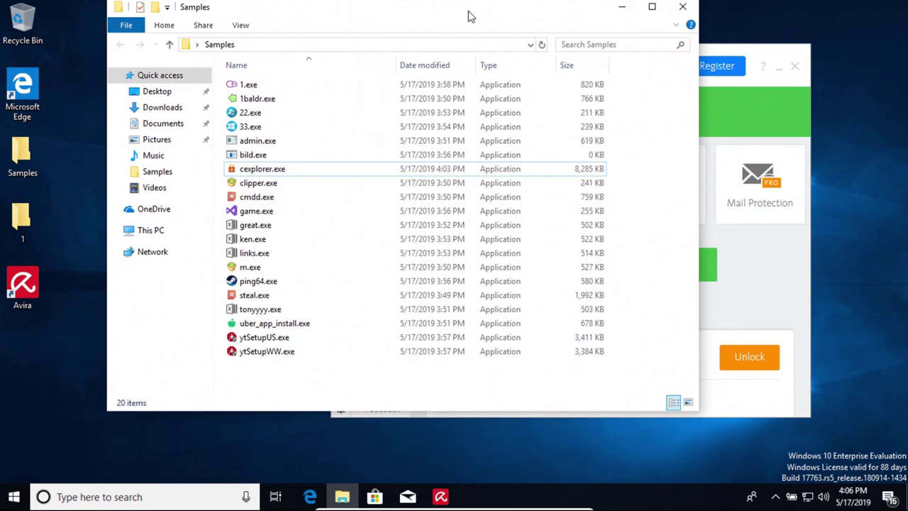
left_click(622, 7)
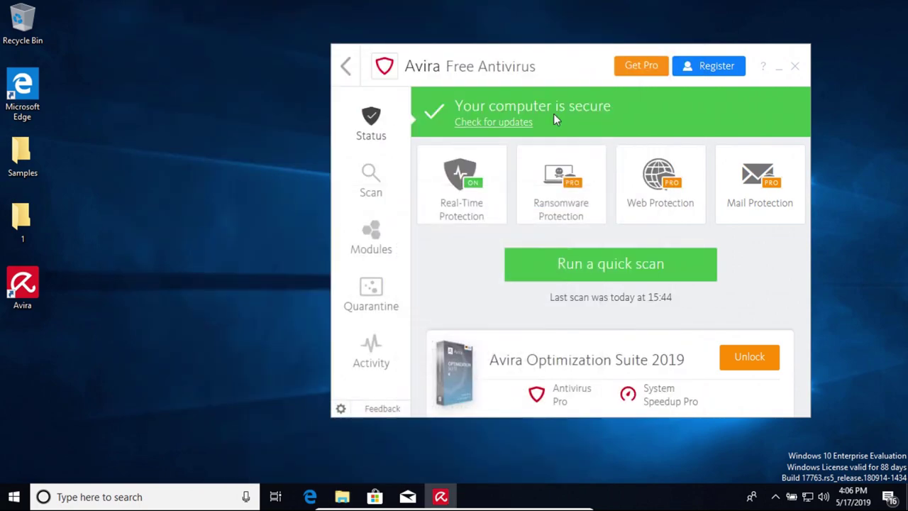
left_click(387, 191)
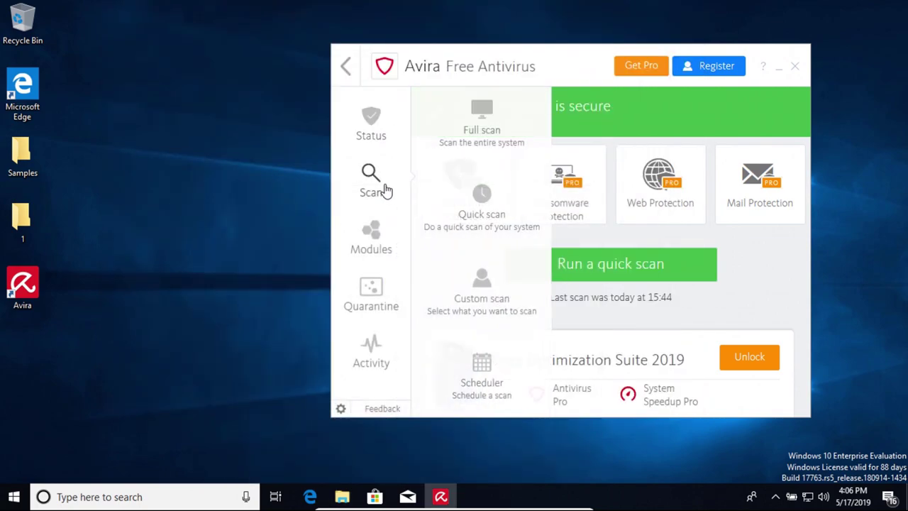
left_click(500, 130)
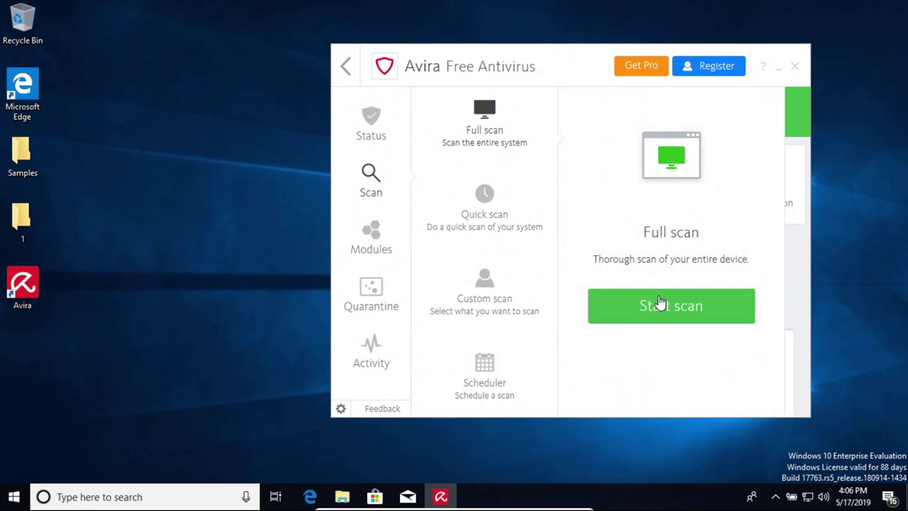
left_click(658, 303)
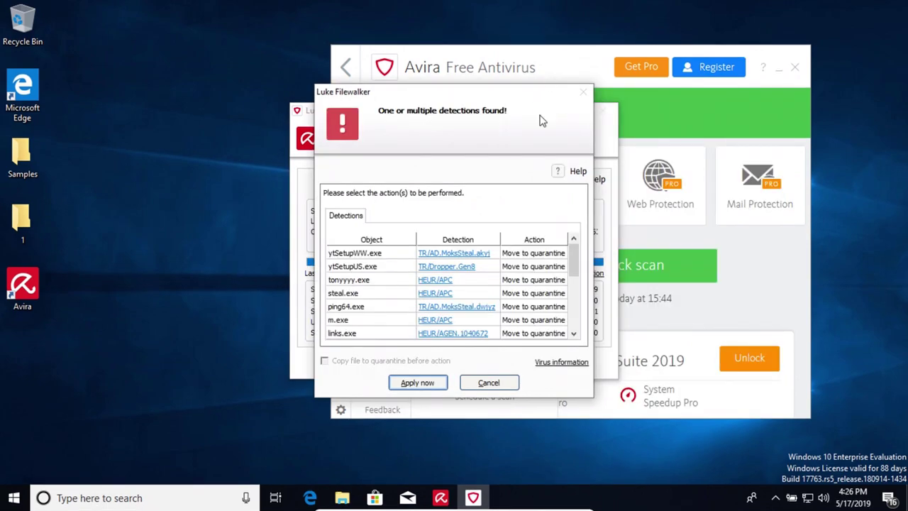
Review the full scan's detections, apply the move to quarantine action to them, and close the scan windows.
mouse_move(573, 262)
left_mouse_down()
mouse_move(577, 322)
mouse_move(574, 255)
left_mouse_up()
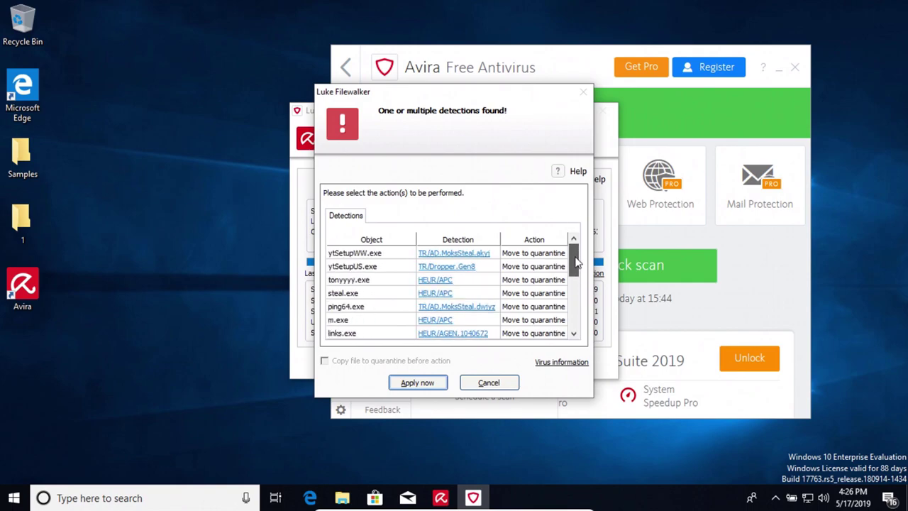
left_click(409, 384)
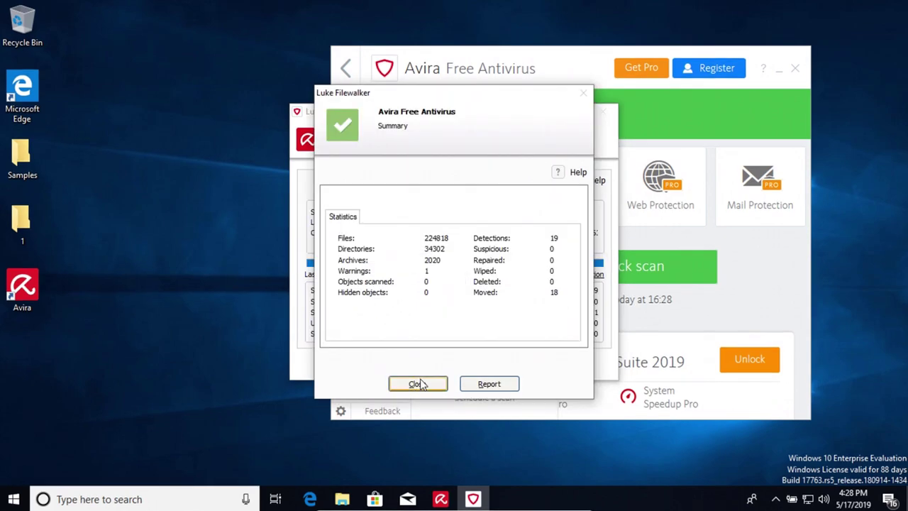
left_click(419, 384)
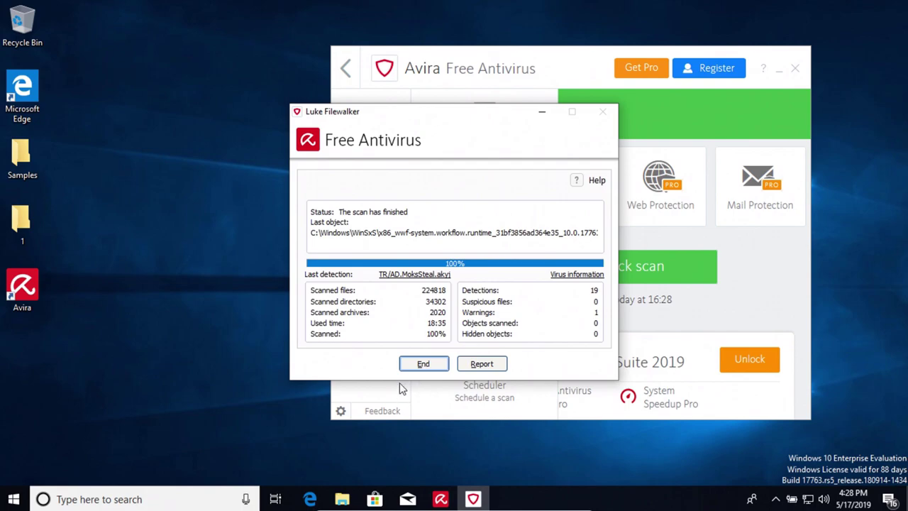
left_click(423, 364)
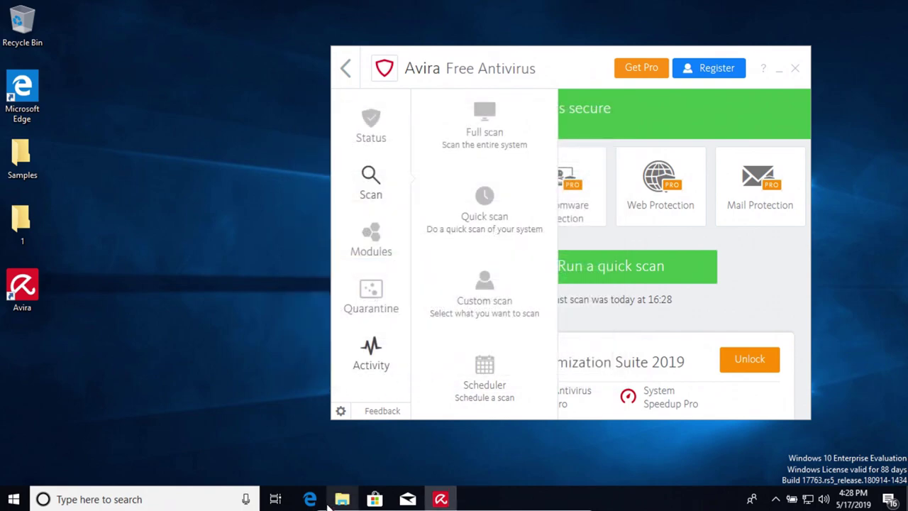
Open the Samples folder from the desktop and delete bild.exe.
double_click(12, 181)
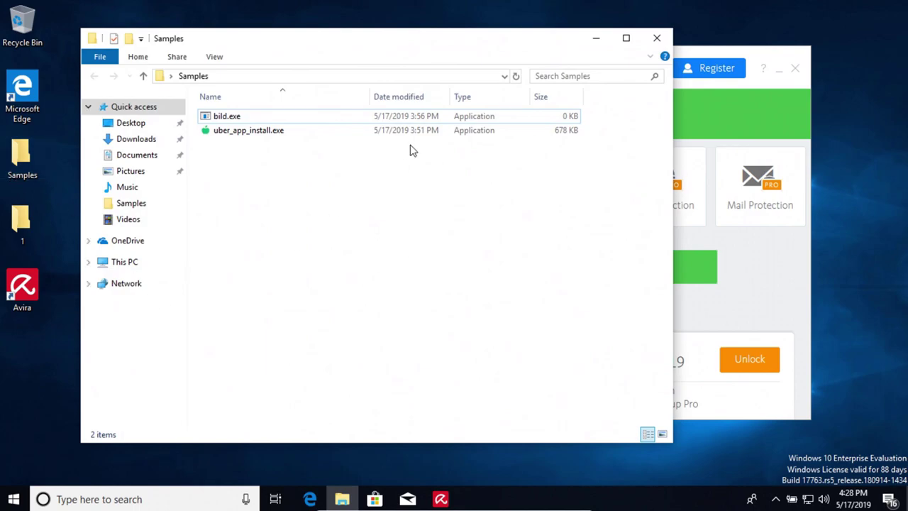
left_click(513, 121)
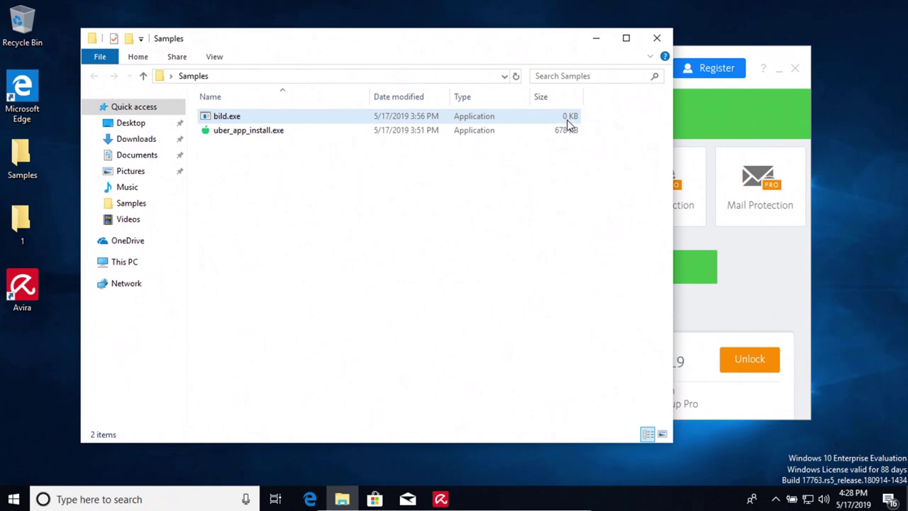
right_click(352, 122)
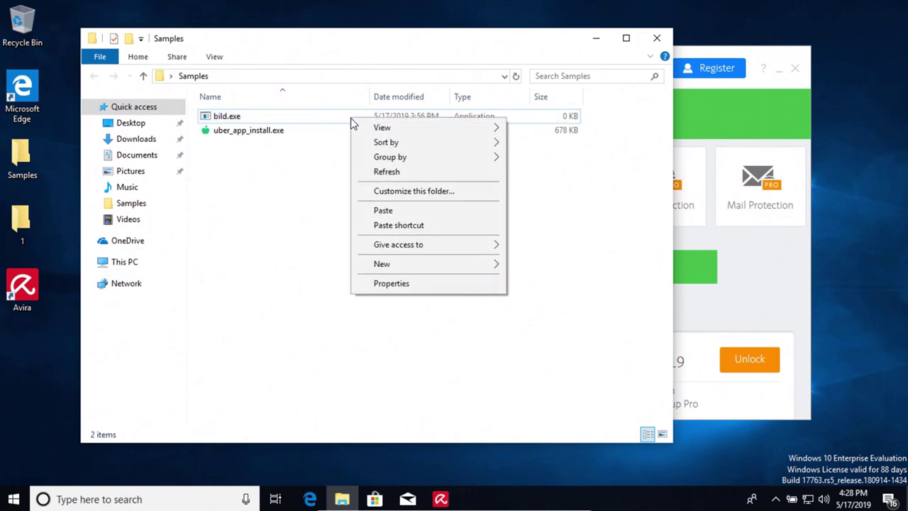
left_click(306, 117)
key("Delete")
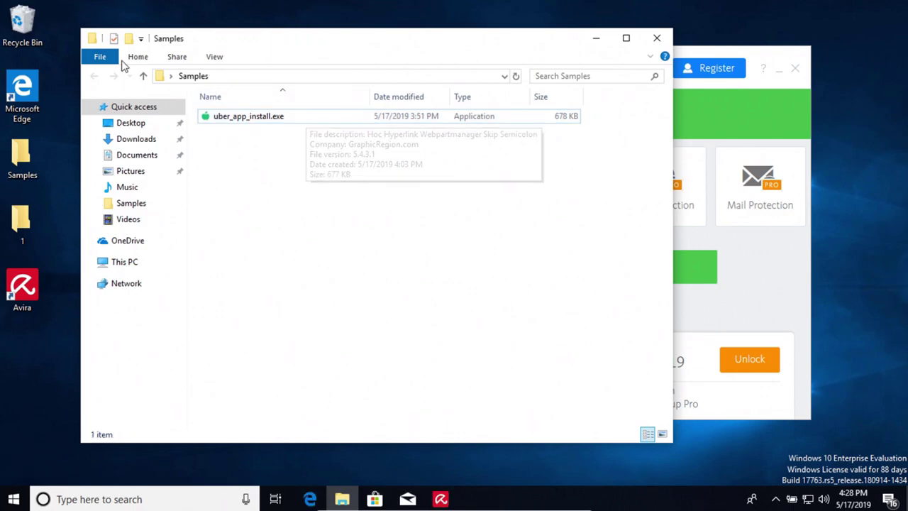
Empty the Recycle Bin to delete bild.exe permanently, and close the Samples folder window.
left_click(27, 30)
right_click(29, 32)
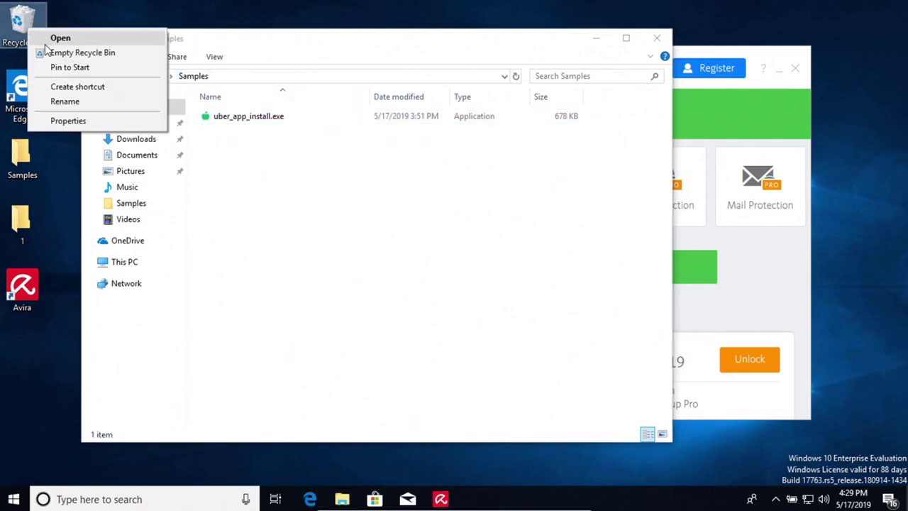
left_click(56, 53)
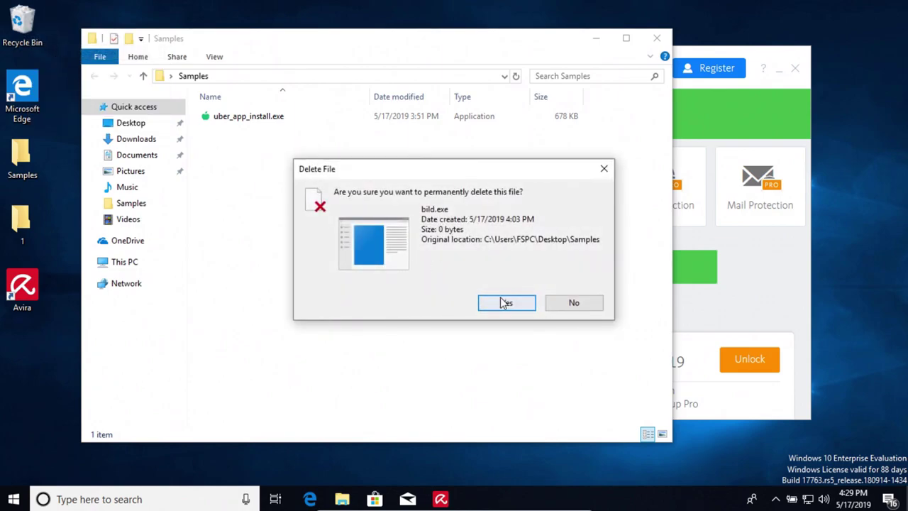
left_click(506, 303)
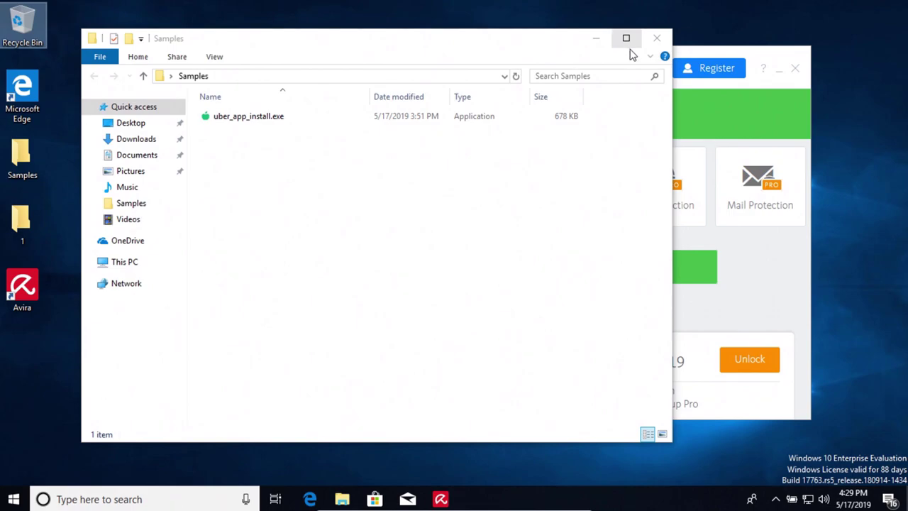
left_click(659, 37)
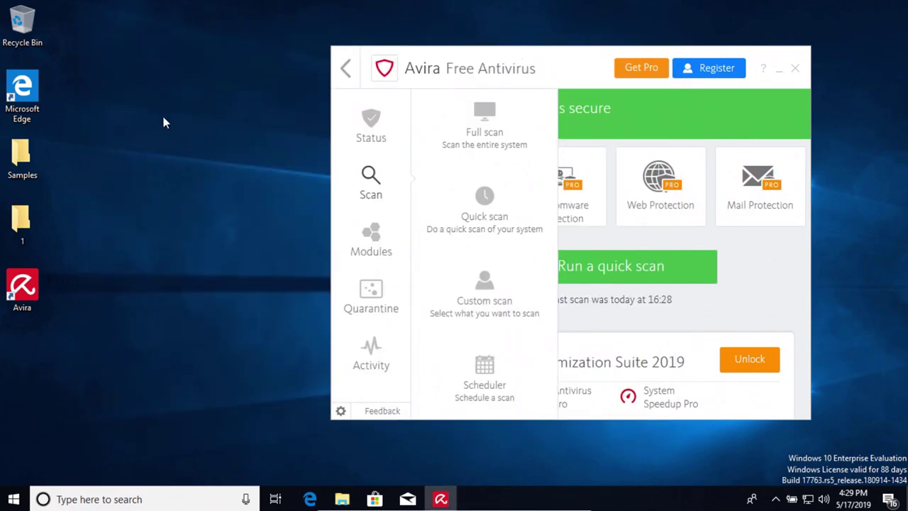
Scan the desktop's Samples folder with Avira, and close the scan summary and scanner window.
right_click(32, 150)
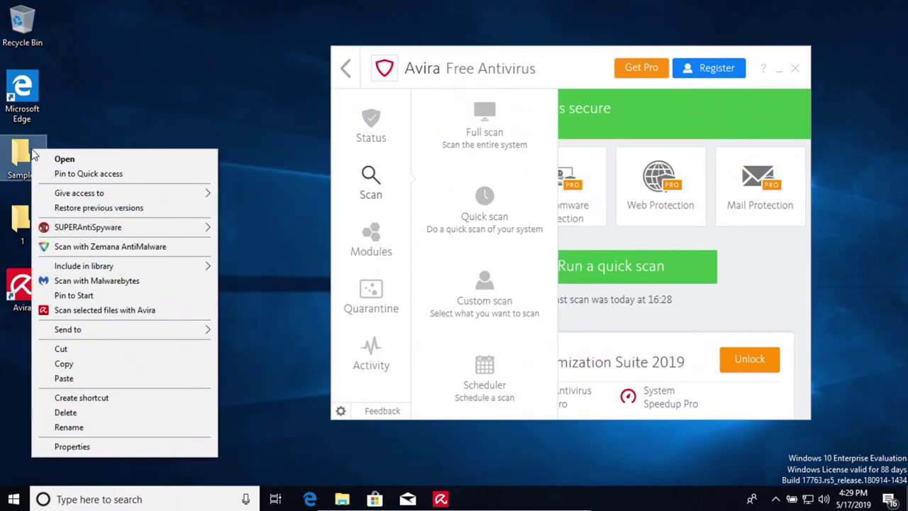
left_click(120, 312)
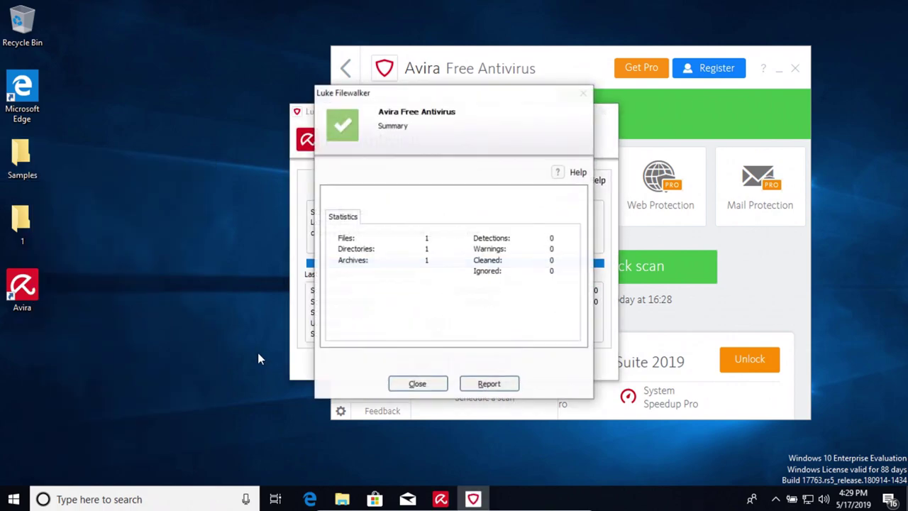
left_click(419, 383)
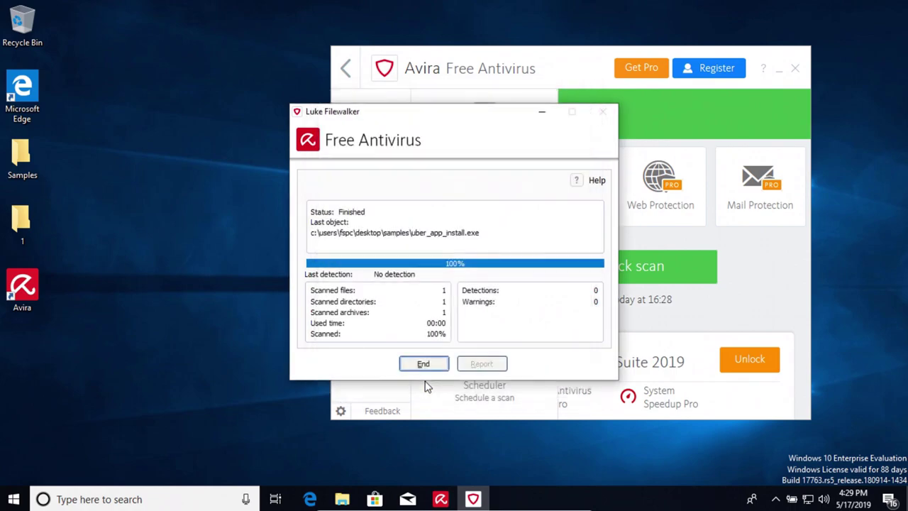
left_click(421, 364)
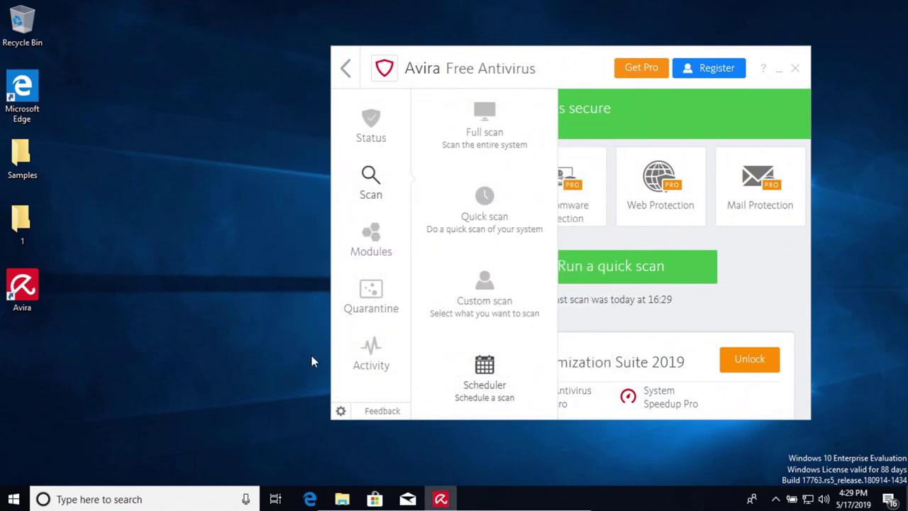
Try to run uber_app_install.exe from the Samples folder, allowing it despite the unknown publisher.
double_click(23, 165)
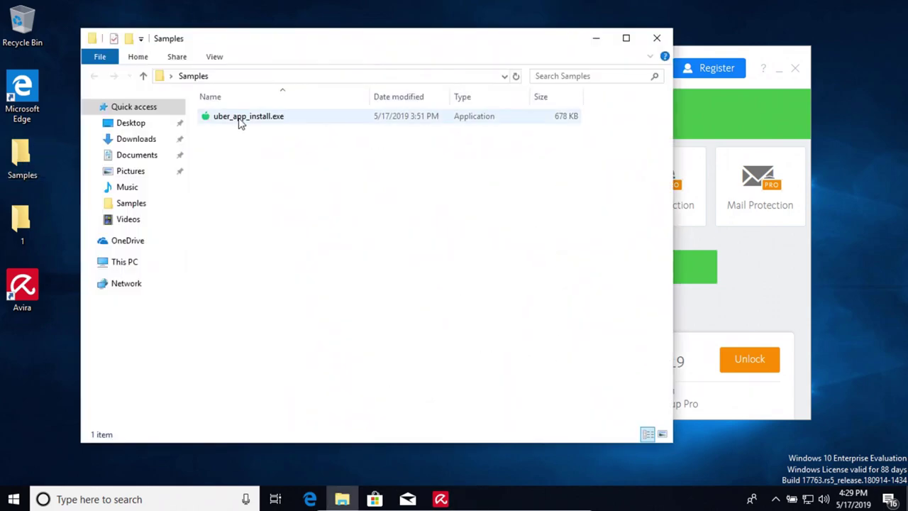
left_click(239, 121)
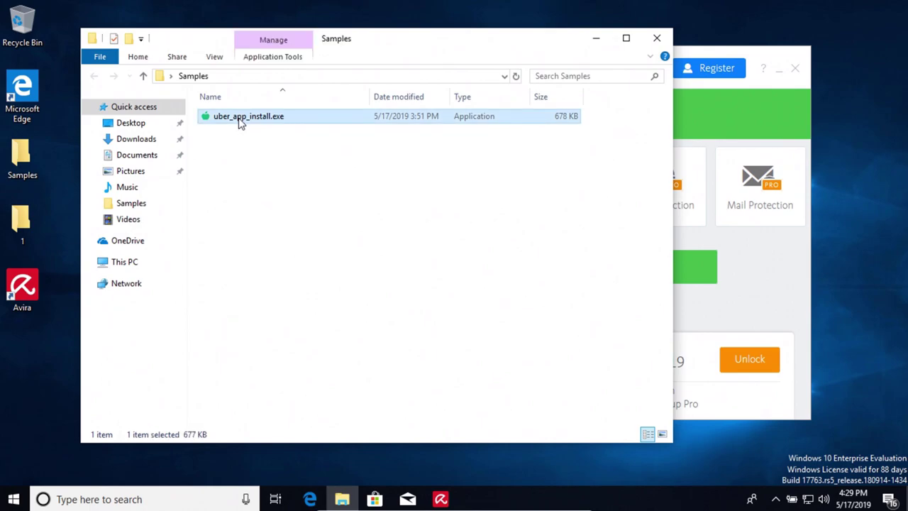
double_click(239, 120)
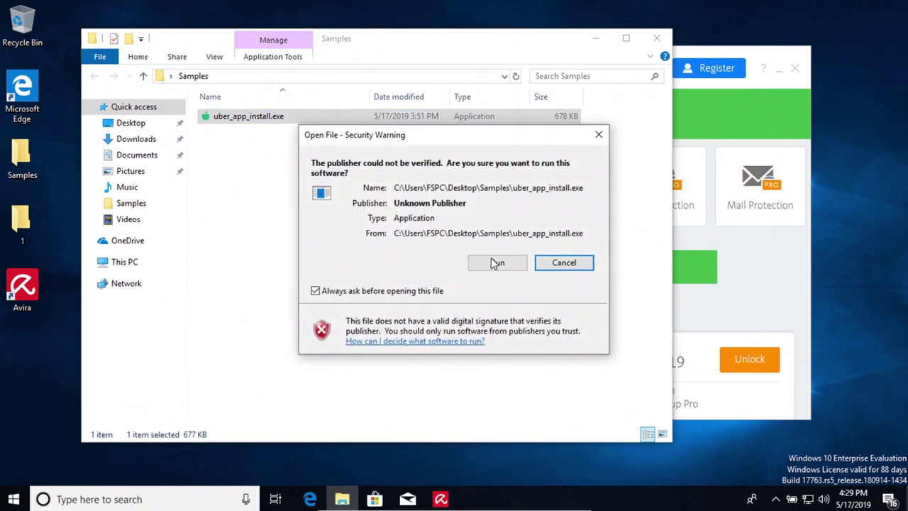
left_click(497, 263)
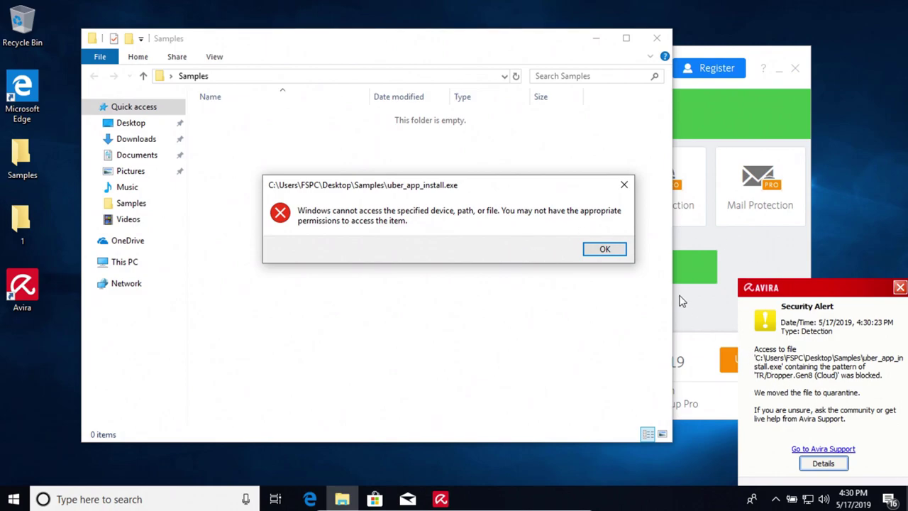
left_click(599, 250)
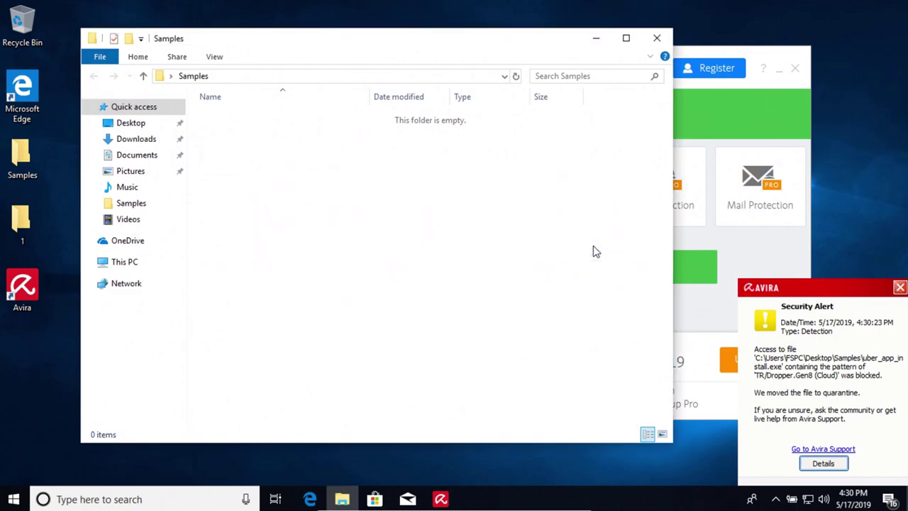